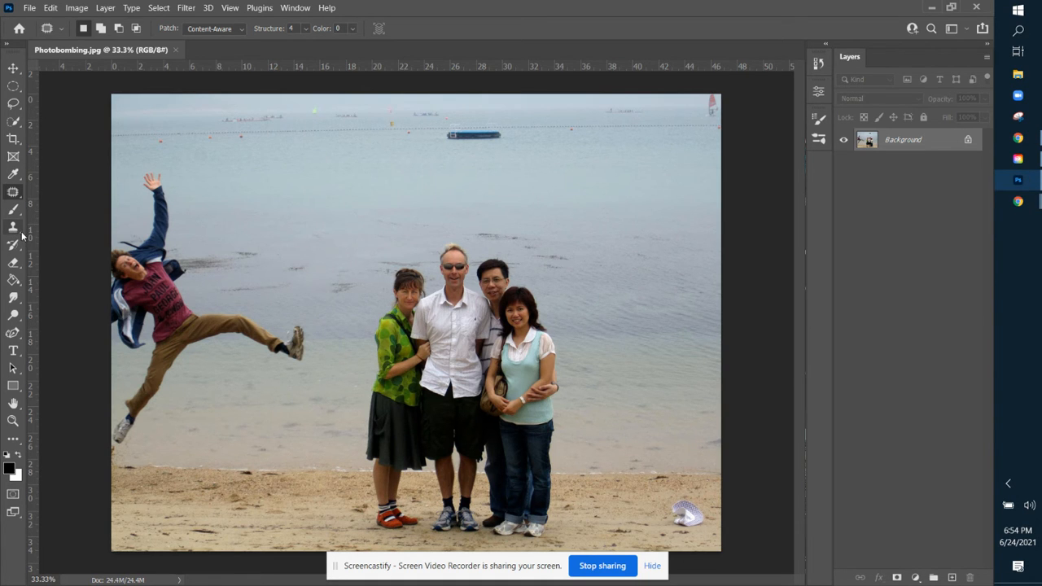
Set up the Clone Stamp tool with a 200 px brush for retouching the beach photo.
click(20, 231)
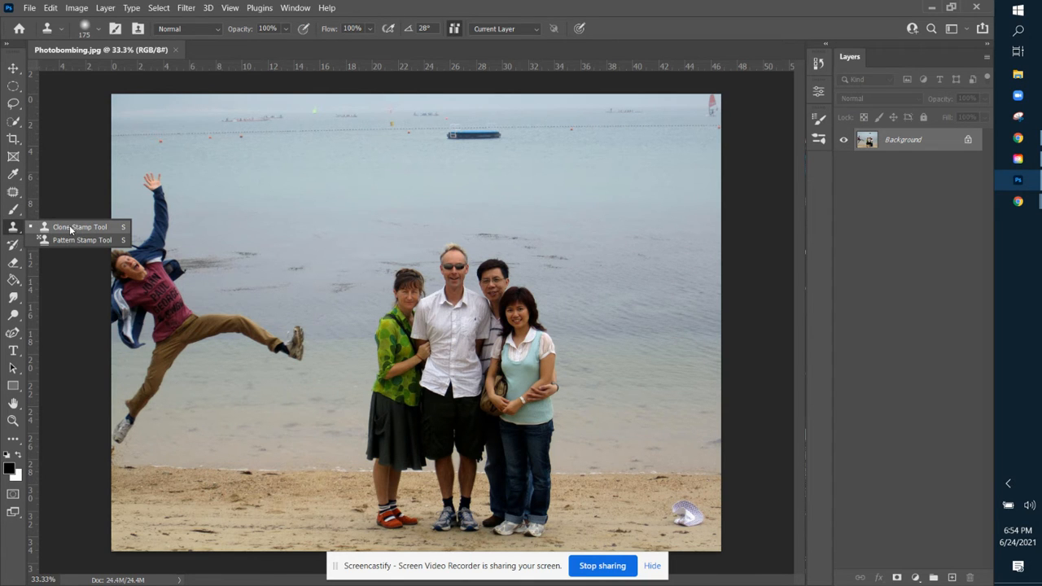
click(70, 229)
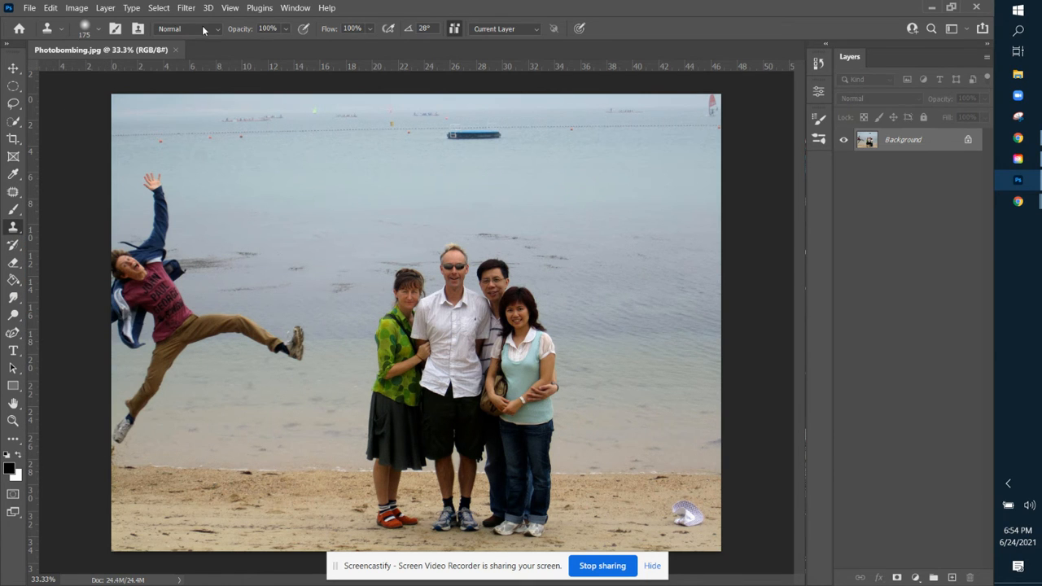
click(98, 30)
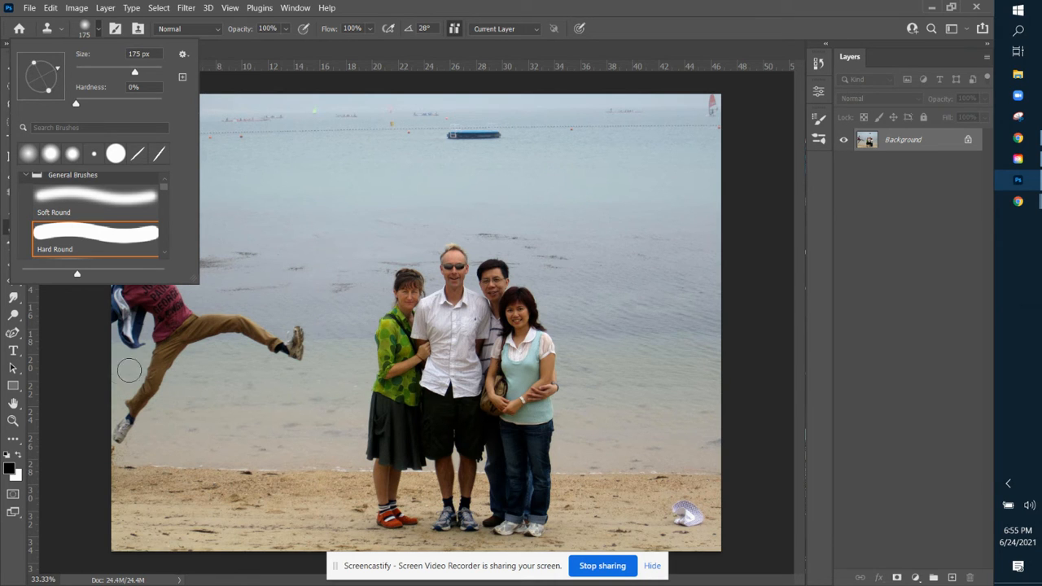
click(84, 377)
key(Return)
key(bracketleft)
key(bracketleft)
key(bracketleft)
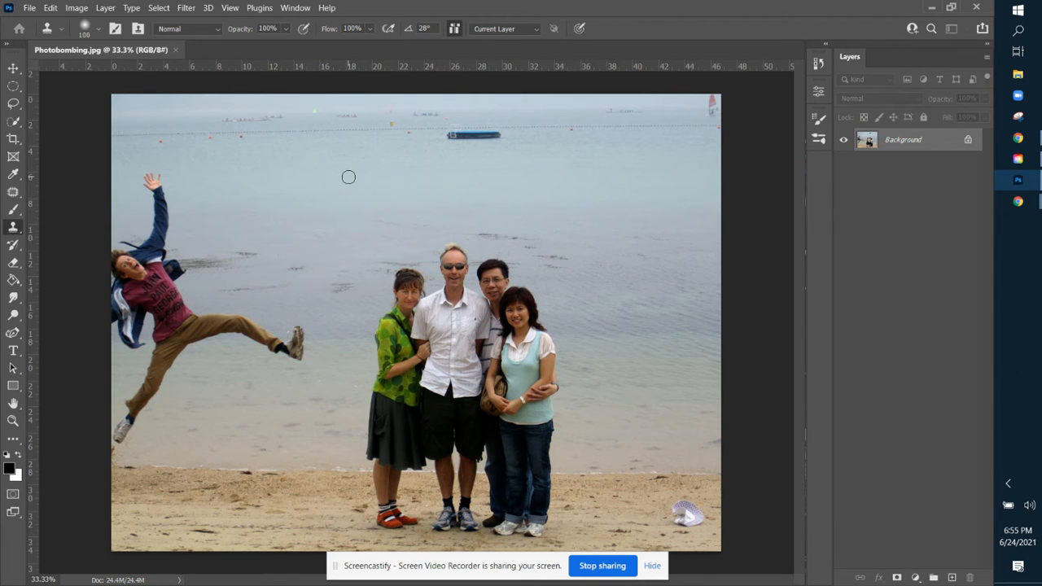
key(bracketright)
key(bracketright)
key(bracketright)
key(bracketright)
Unlock the Background layer to make it a regular editable layer.
click(237, 197)
click(516, 244)
click(967, 139)
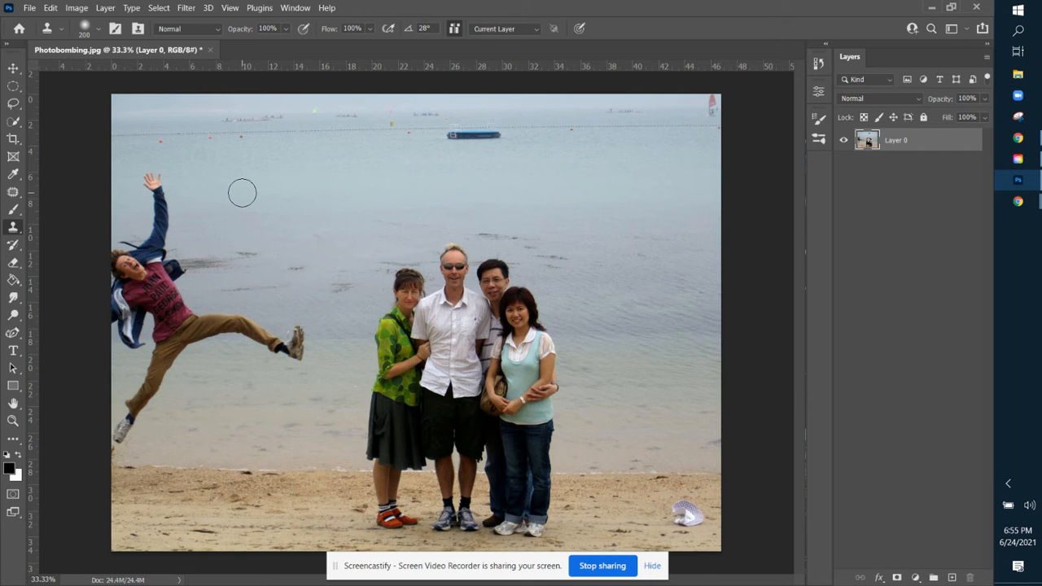
Try to clone nearby water over the jumping man's raised arm and undo the strokes.
alt+click(242, 192)
drag(153, 171, 163, 214)
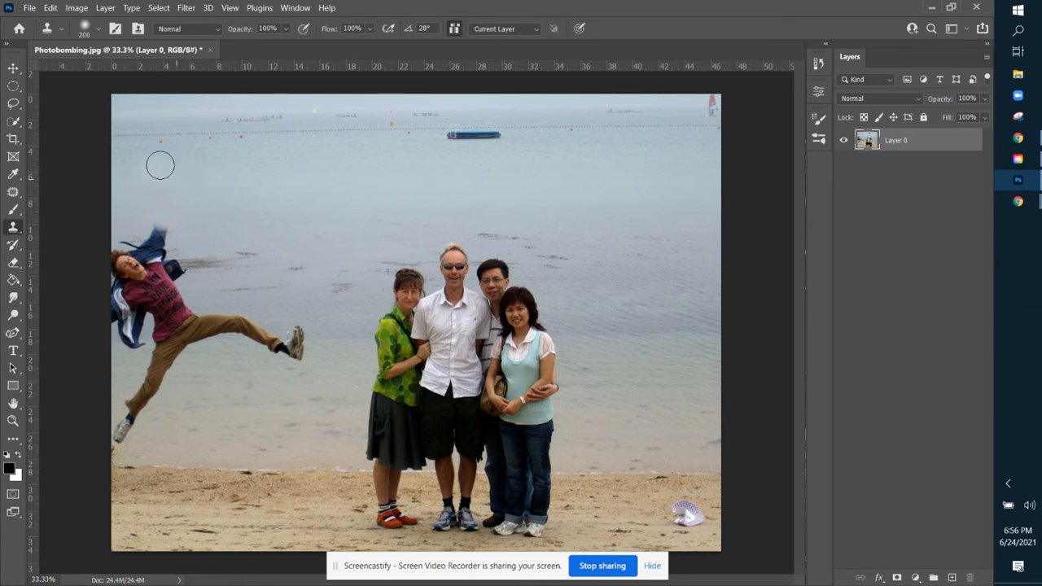
key(ctrl+z)
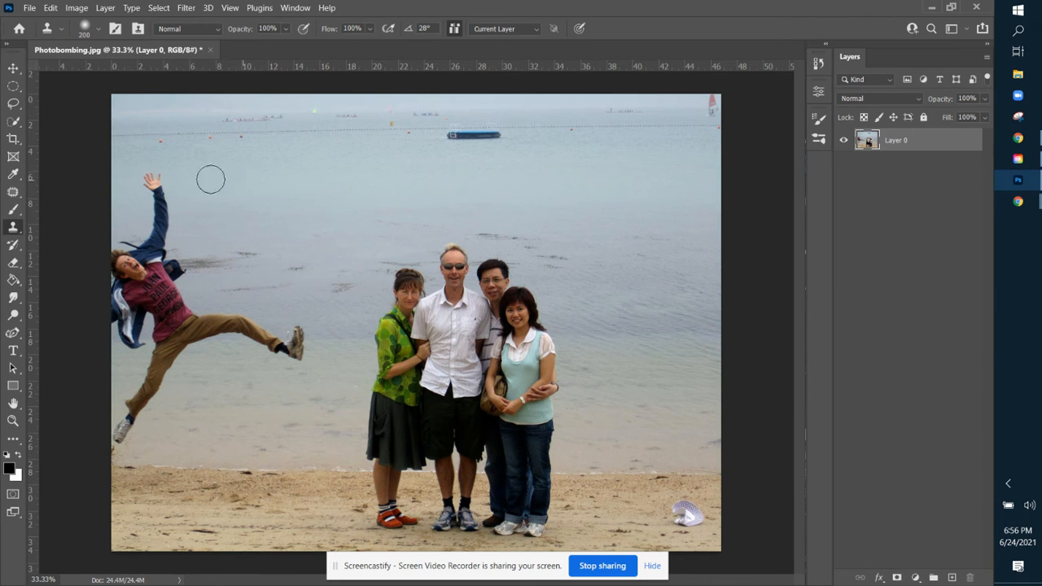
click(153, 180)
mouse_move(152, 181)
mouse_down()
mouse_move(156, 225)
mouse_move(167, 227)
mouse_up()
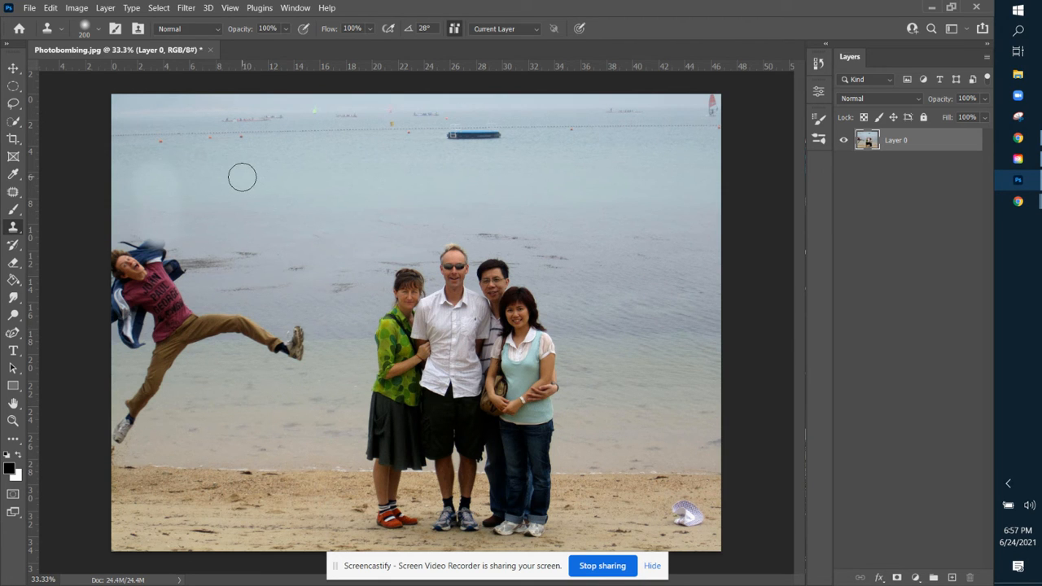
key(ctrl+z)
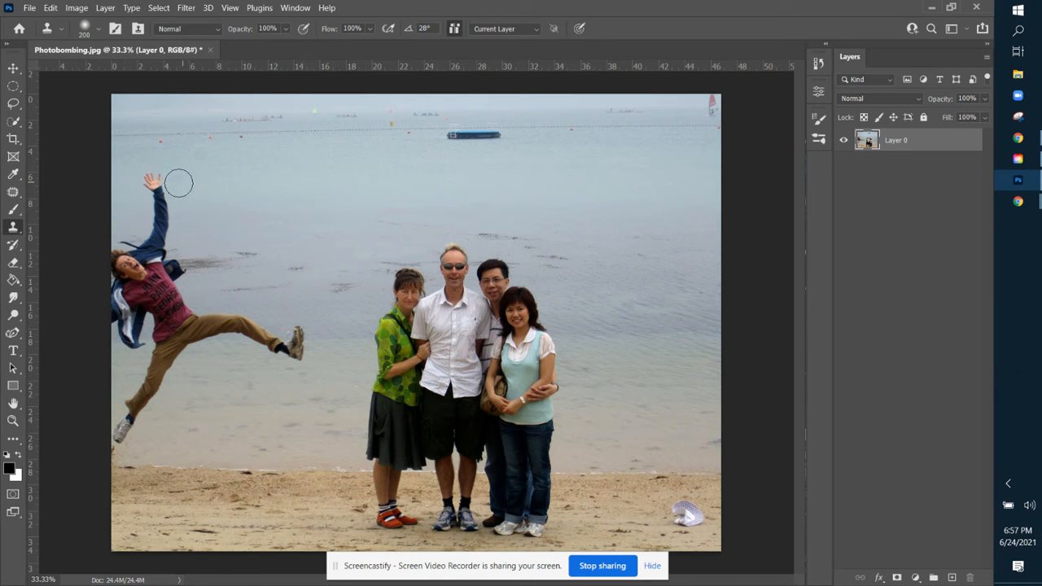
Clone matching water over the jumping man's raised hand and arm, undoing the stray strokes on his jacket and face.
drag(157, 179, 166, 218)
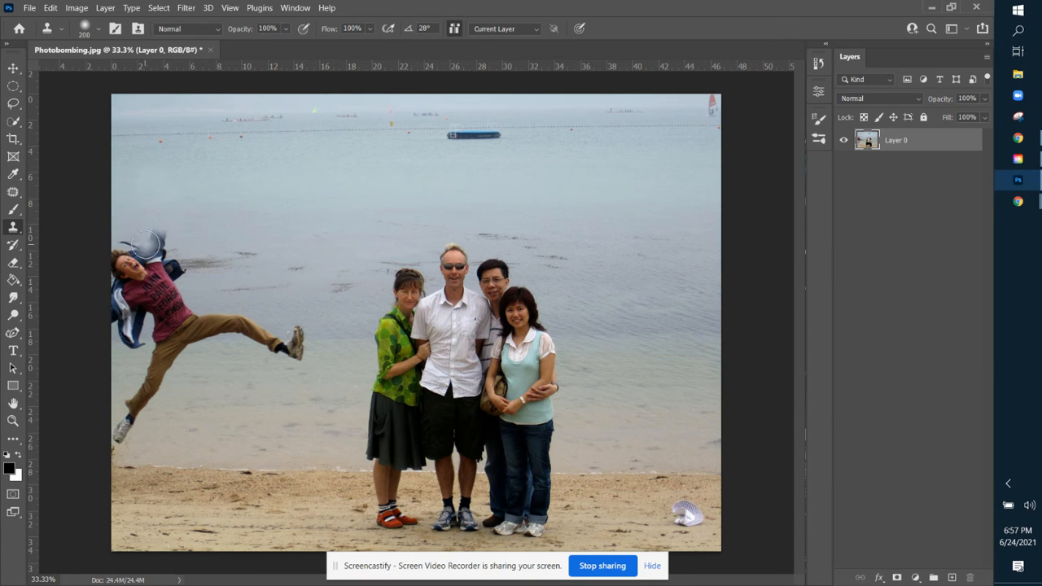
key(ctrl+z)
drag(124, 266, 133, 269)
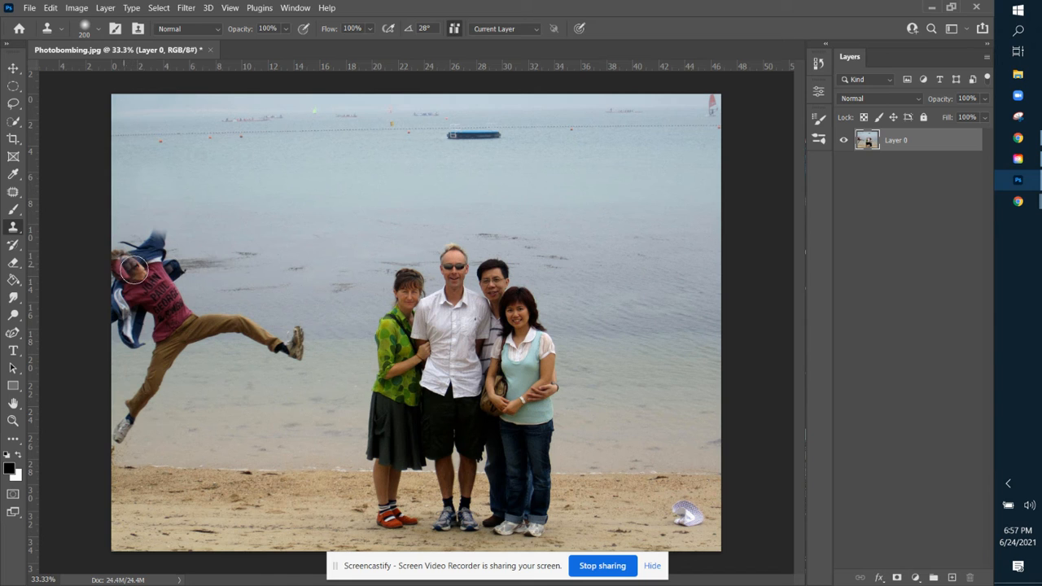
key(ctrl+z)
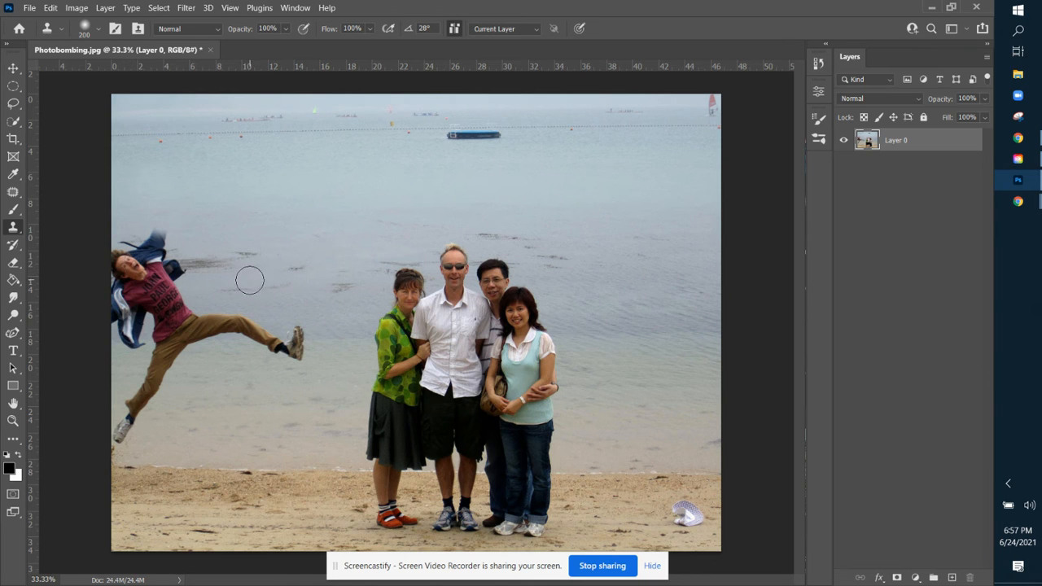
Sample the shallow water beside the jumping man's lower foot and clone it over that foot and lower leg.
alt+click(163, 436)
mouse_move(122, 430)
mouse_down()
mouse_move(169, 369)
mouse_move(159, 365)
mouse_move(177, 360)
mouse_move(137, 356)
mouse_up()
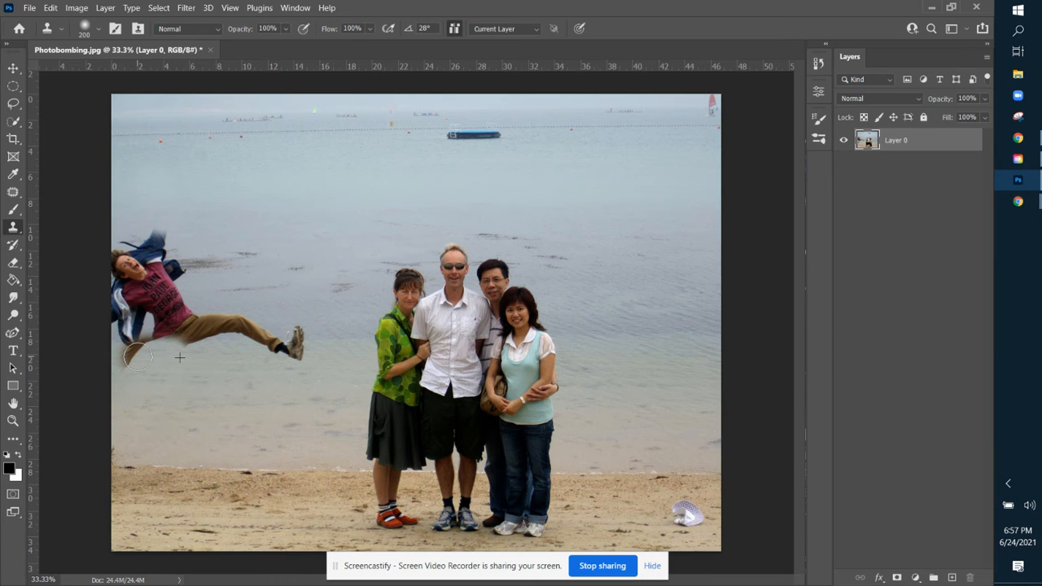
click(137, 356)
key(ctrl+z)
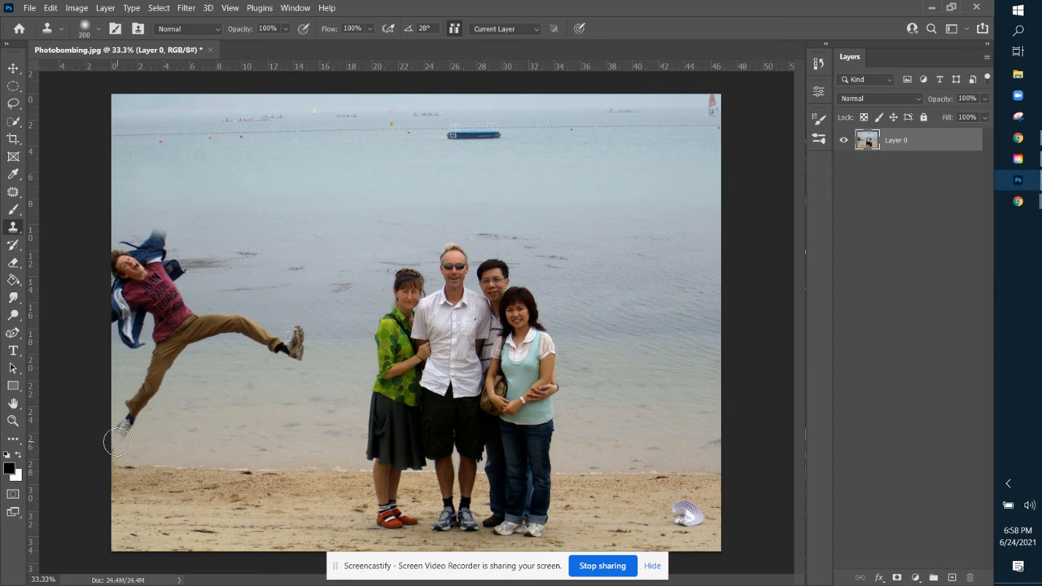
drag(123, 430, 179, 360)
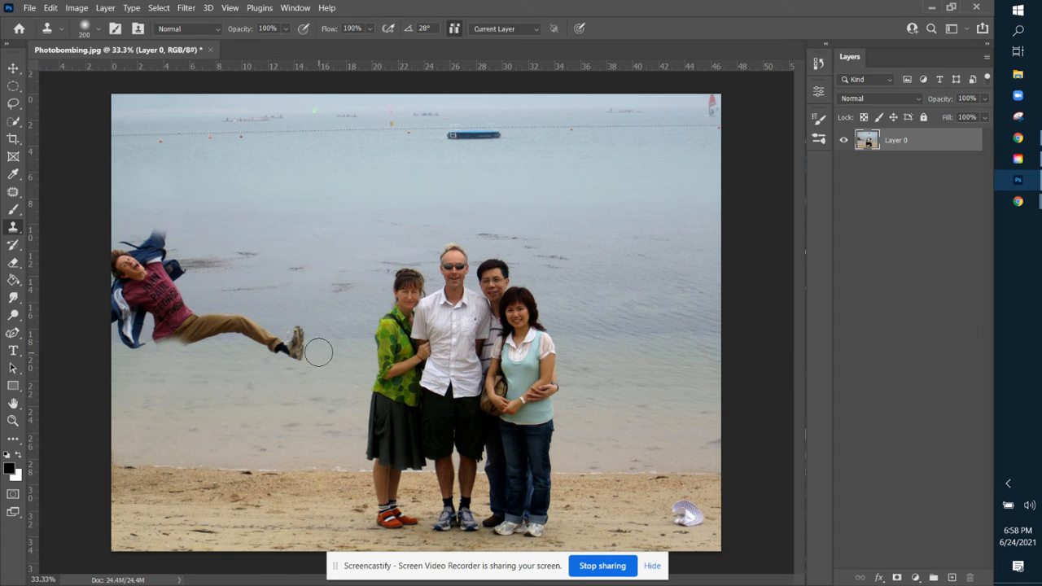
click(350, 341)
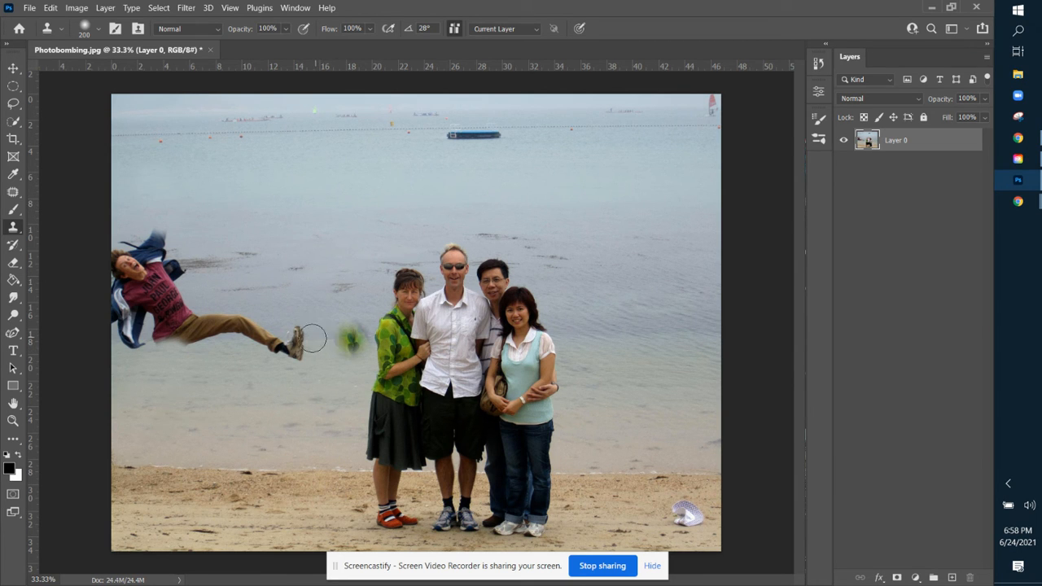
key(ctrl+z)
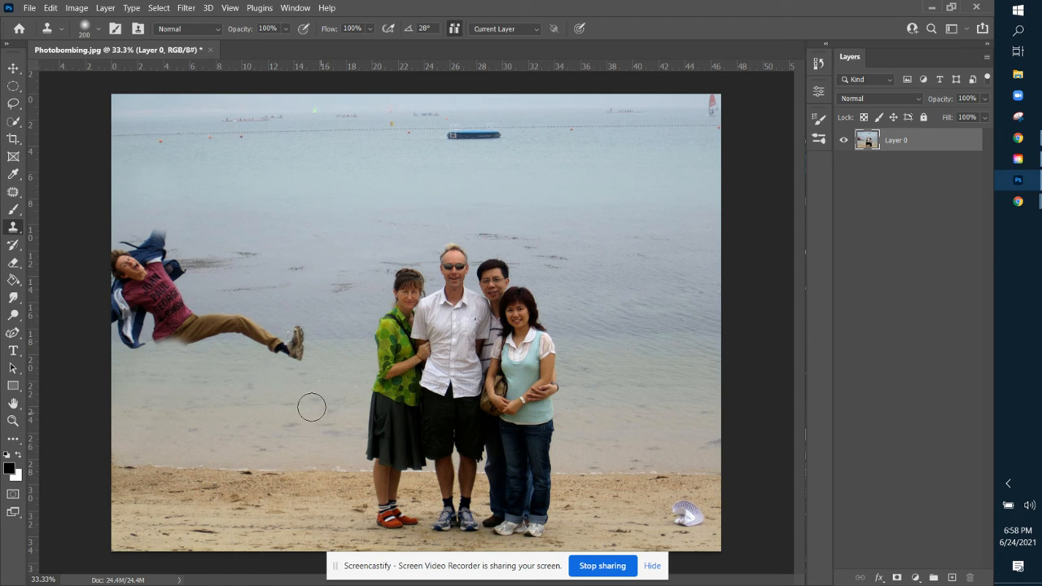
click(334, 333)
key(ctrl+z)
click(338, 344)
key(ctrl+z)
Clone water over the jumping man's outstretched foot and along his legs, following the line where the water changes color.
drag(300, 343, 276, 342)
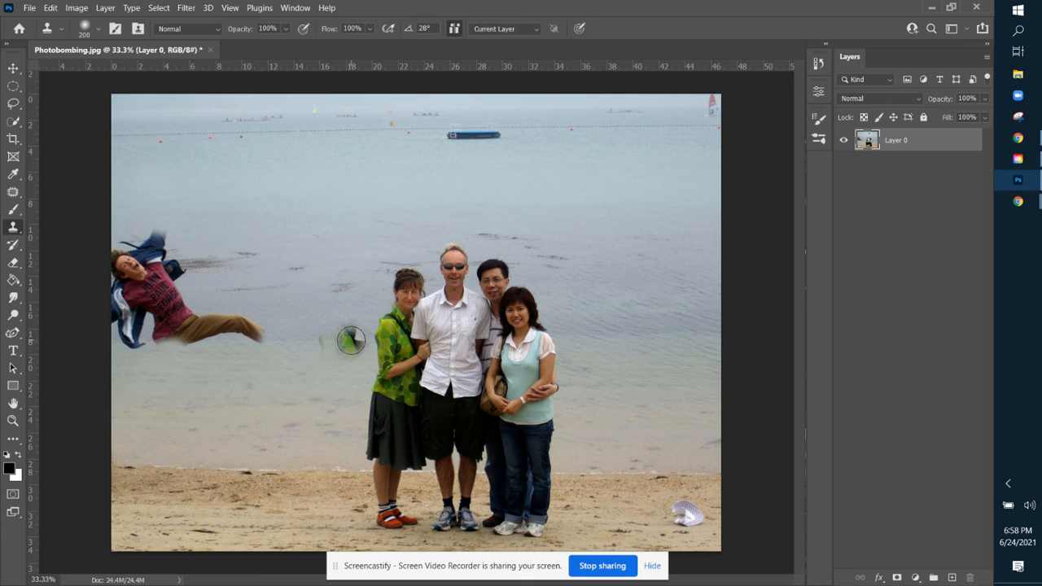
drag(328, 341, 261, 341)
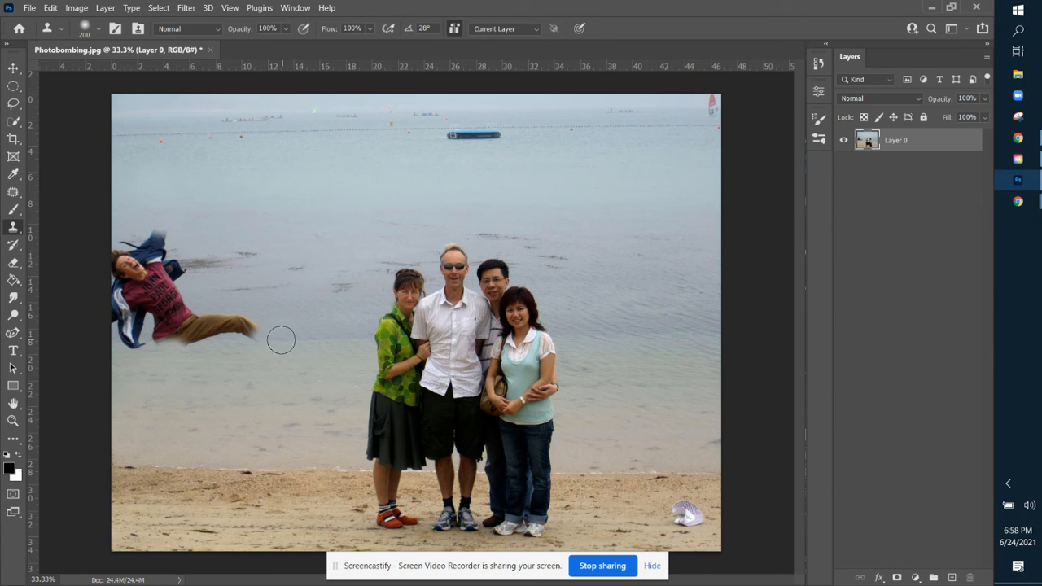
drag(261, 341, 158, 343)
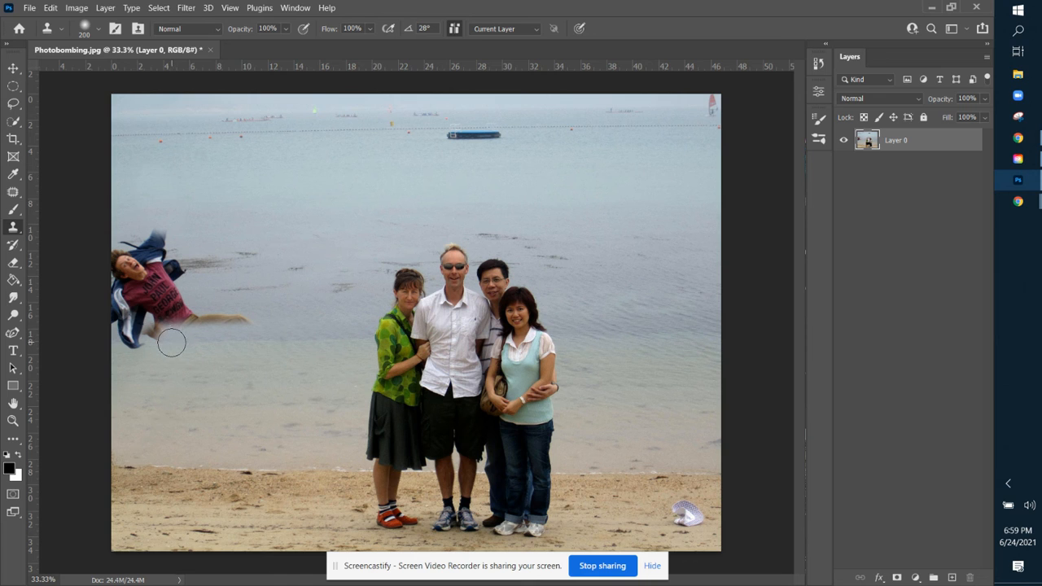
drag(172, 343, 128, 349)
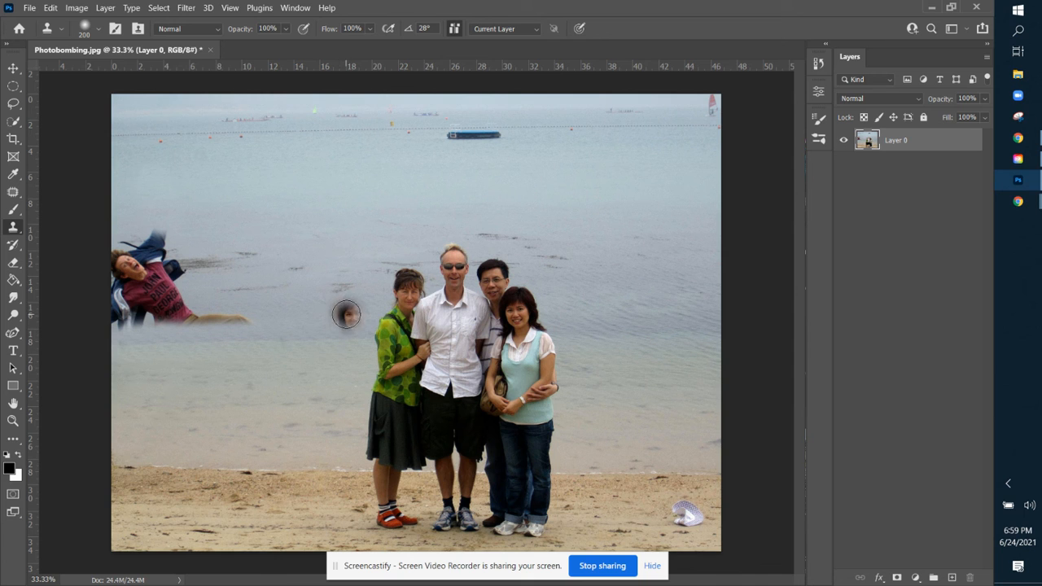
Sample open water left of the group and clone it over the jumping man's remaining thigh and lower torso.
alt+click(345, 314)
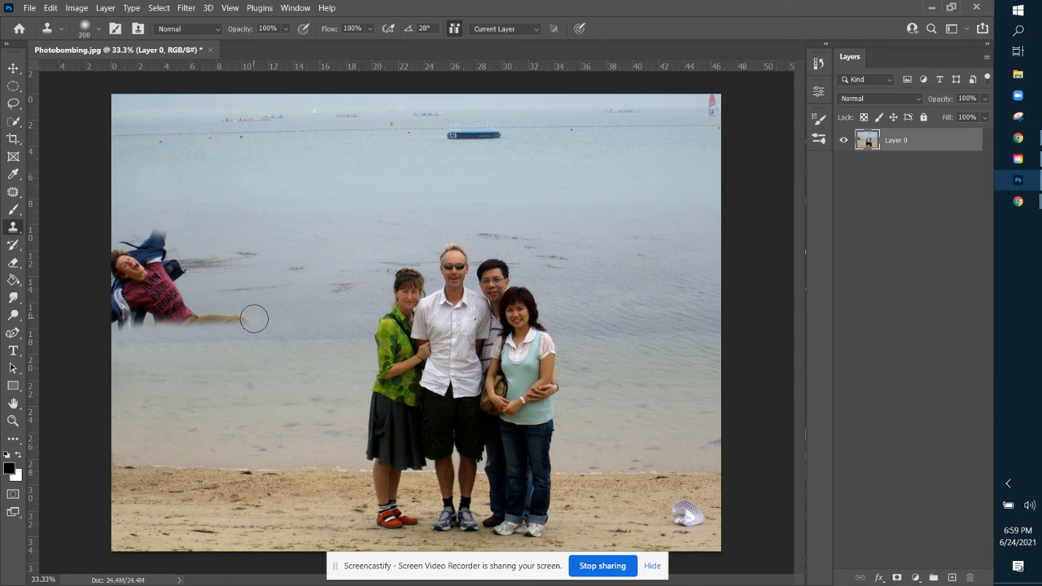
drag(249, 316, 128, 307)
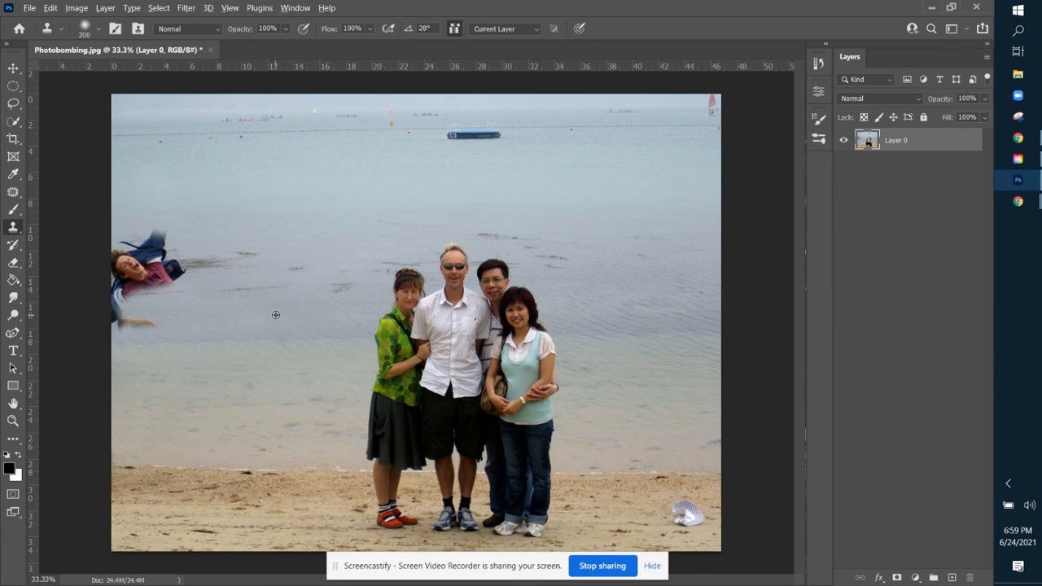
mouse_move(154, 317)
mouse_down()
mouse_move(129, 321)
mouse_move(122, 309)
mouse_move(126, 318)
mouse_up()
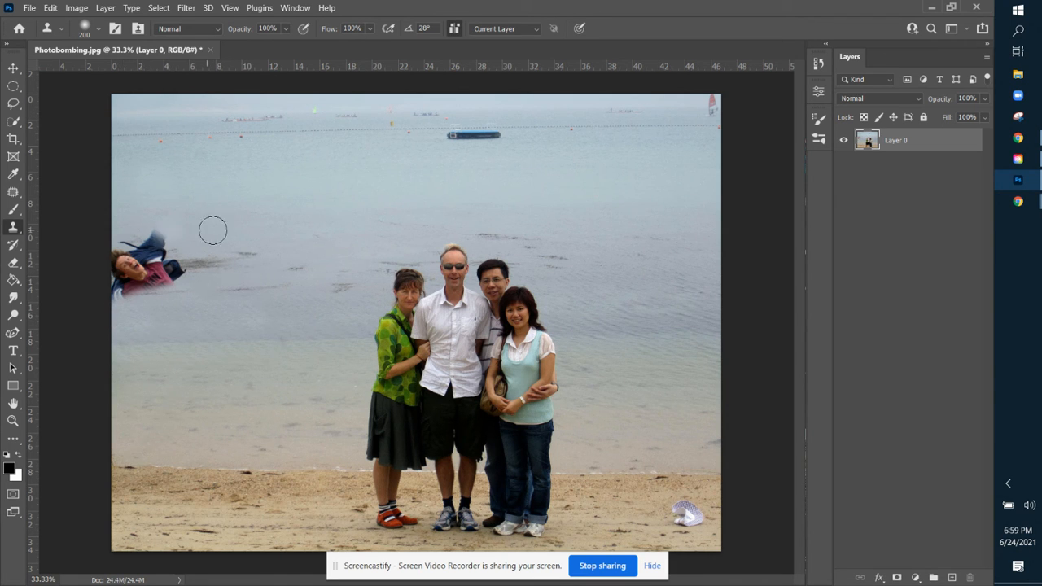
Clone water over the top of the jumping man's jacket and his shoulder, extending the dark seaweed streak across them.
alt+click(239, 232)
drag(179, 233, 126, 233)
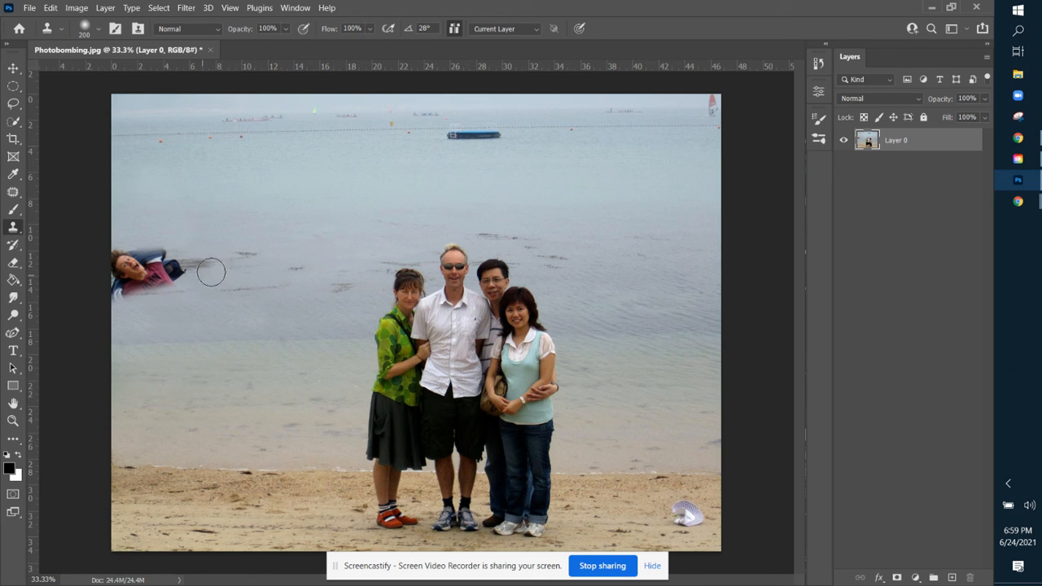
drag(136, 265, 221, 263)
drag(192, 263, 175, 267)
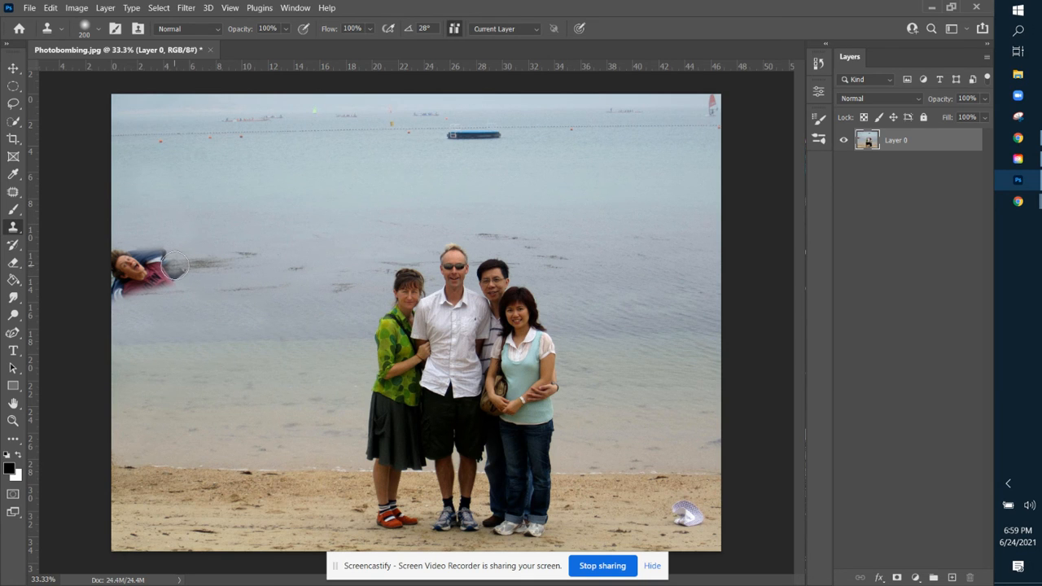
drag(174, 264, 171, 265)
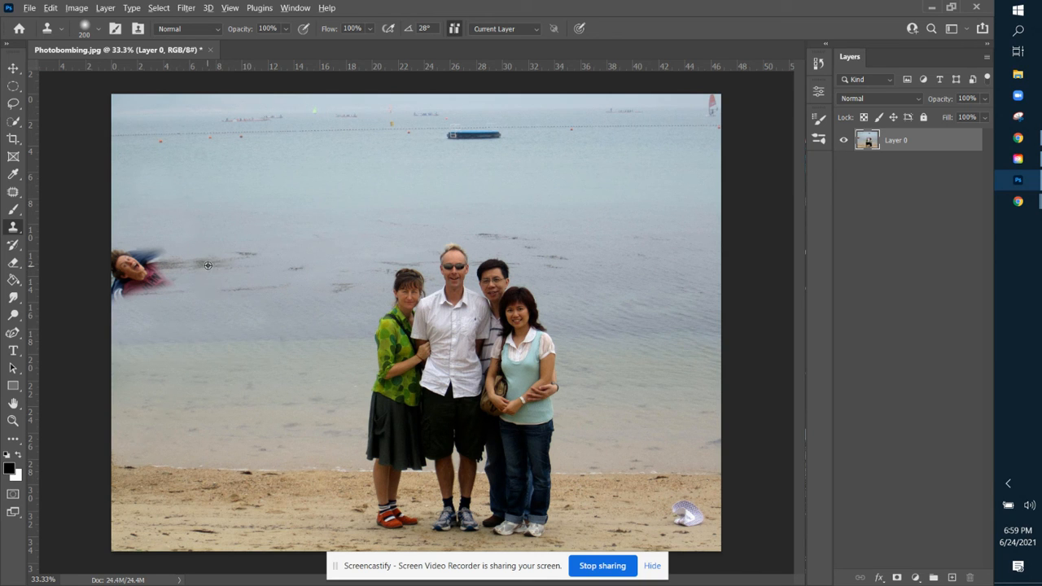
mouse_move(161, 266)
mouse_down()
mouse_move(147, 269)
mouse_move(164, 281)
mouse_up()
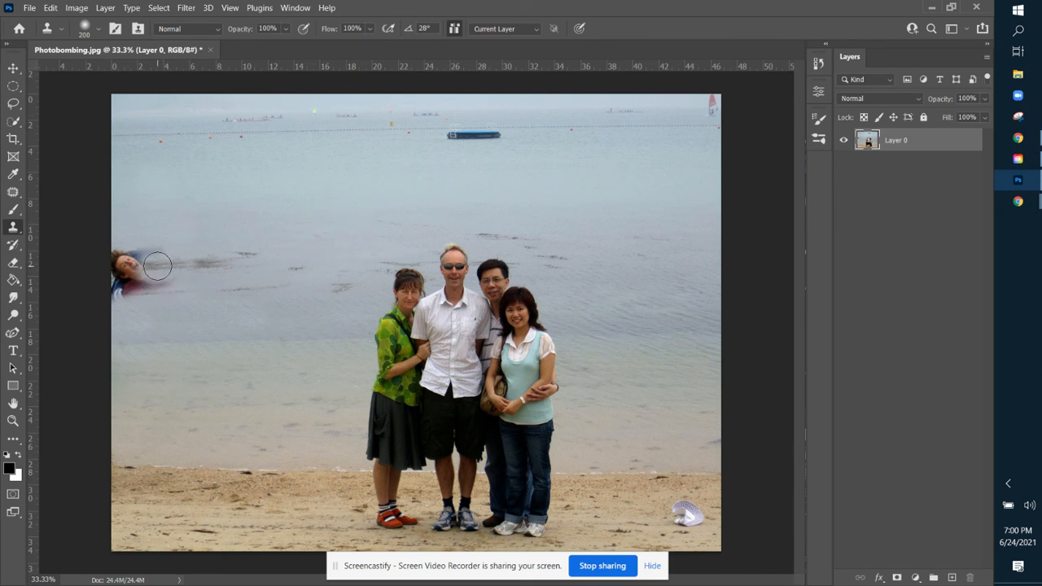
Clone the seaweed streak and water over the jumping man's head up to the photo's left edge.
drag(169, 265, 140, 269)
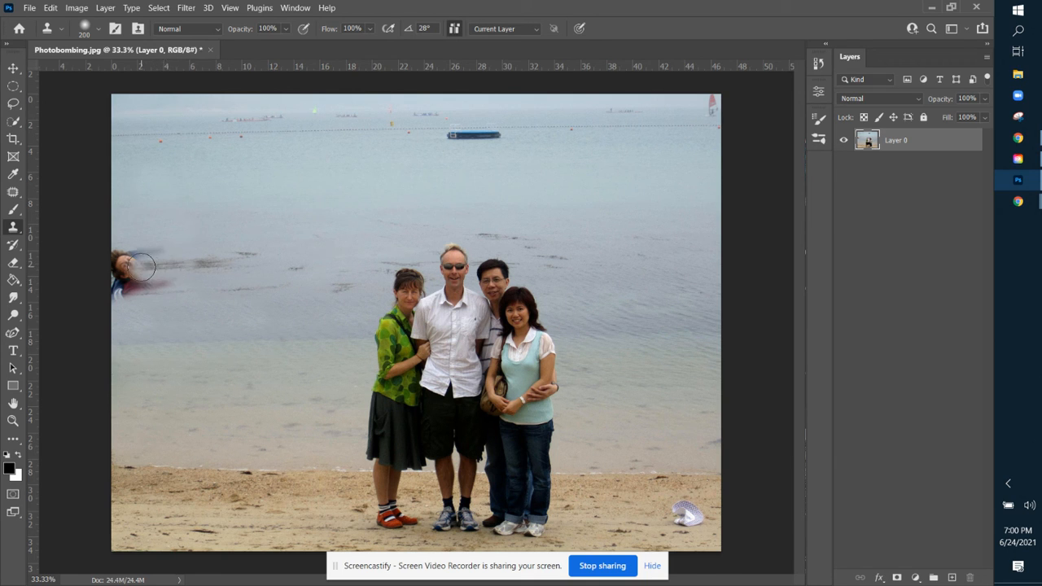
key(ctrl+z)
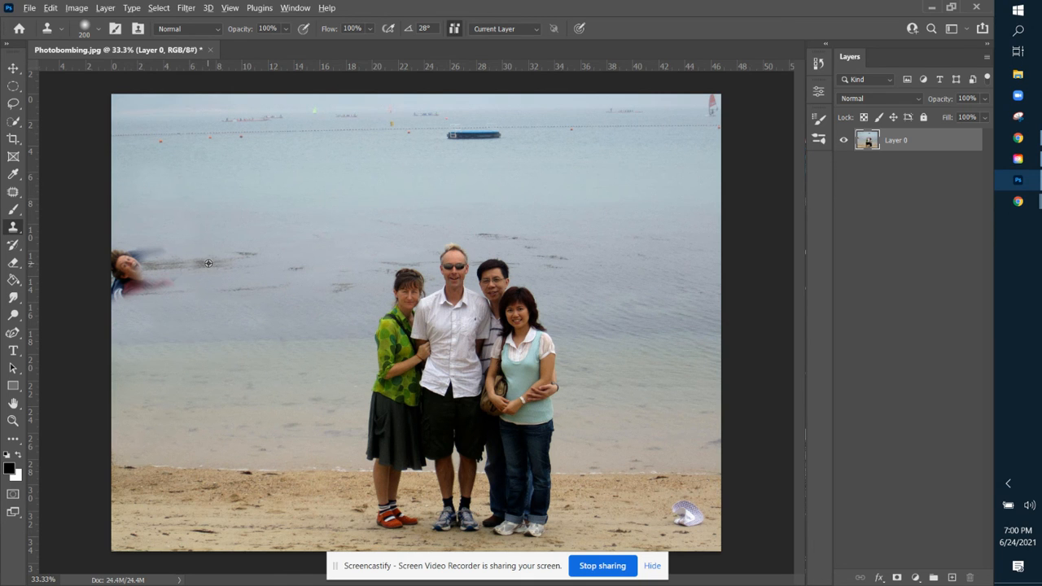
drag(150, 265, 117, 265)
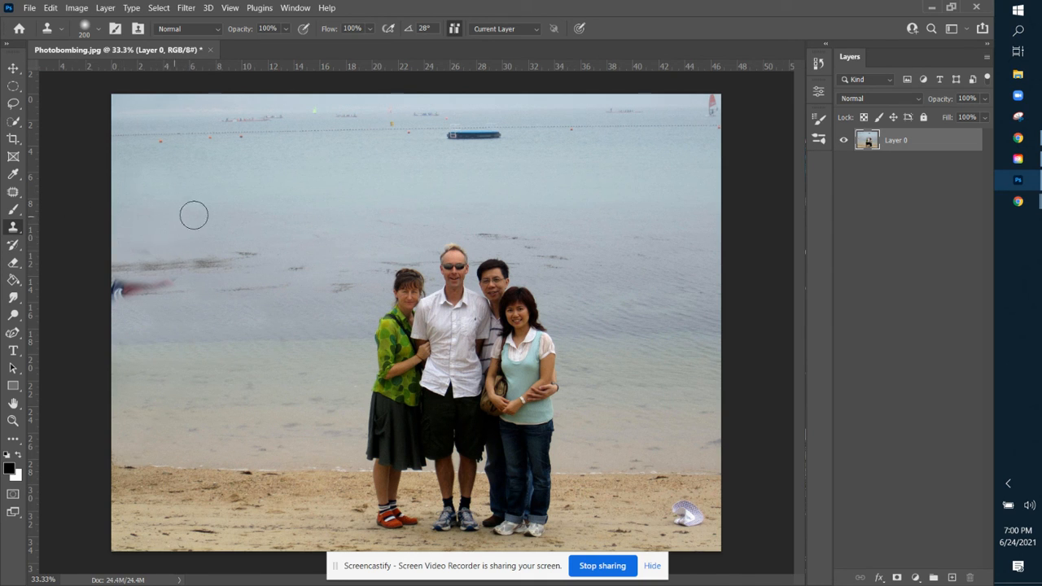
Sample clean water below the seaweed streak and clone it over the last remnants of the jumping man's jacket and shirt.
alt+click(206, 288)
drag(187, 287, 152, 288)
drag(154, 288, 111, 292)
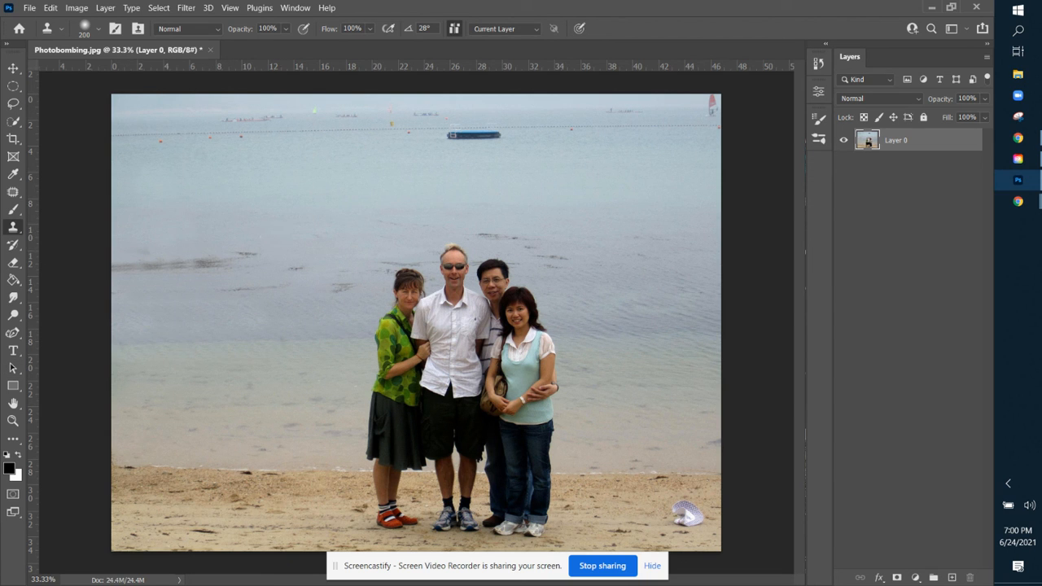
Try patching the dark seaweed streak near the photo's left edge with the Patch tool, using clean water just above it, and deselect.
click(18, 193)
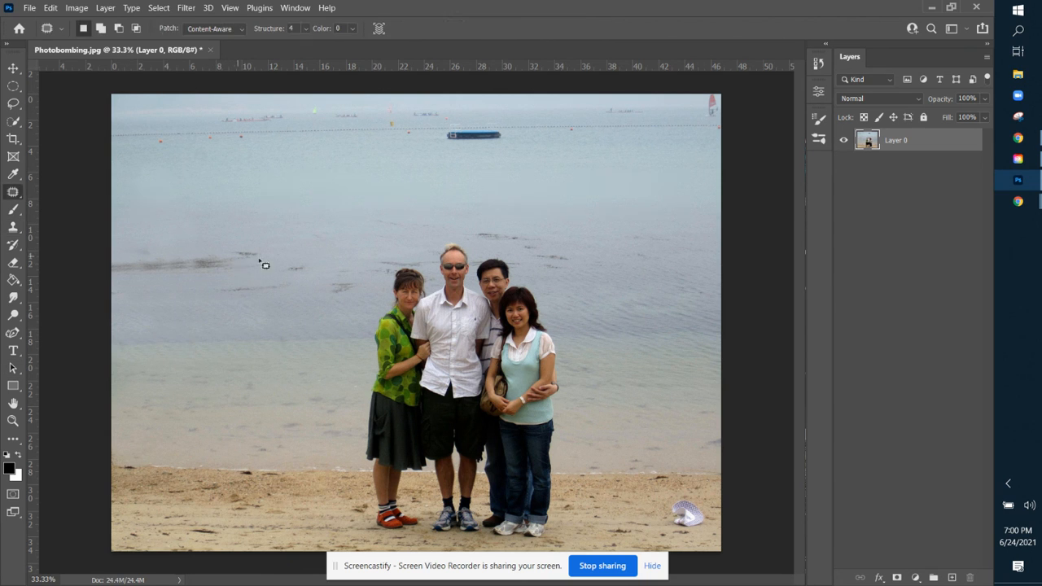
drag(187, 255, 112, 259)
mouse_move(162, 282)
mouse_down()
mouse_move(247, 280)
mouse_move(265, 259)
mouse_up()
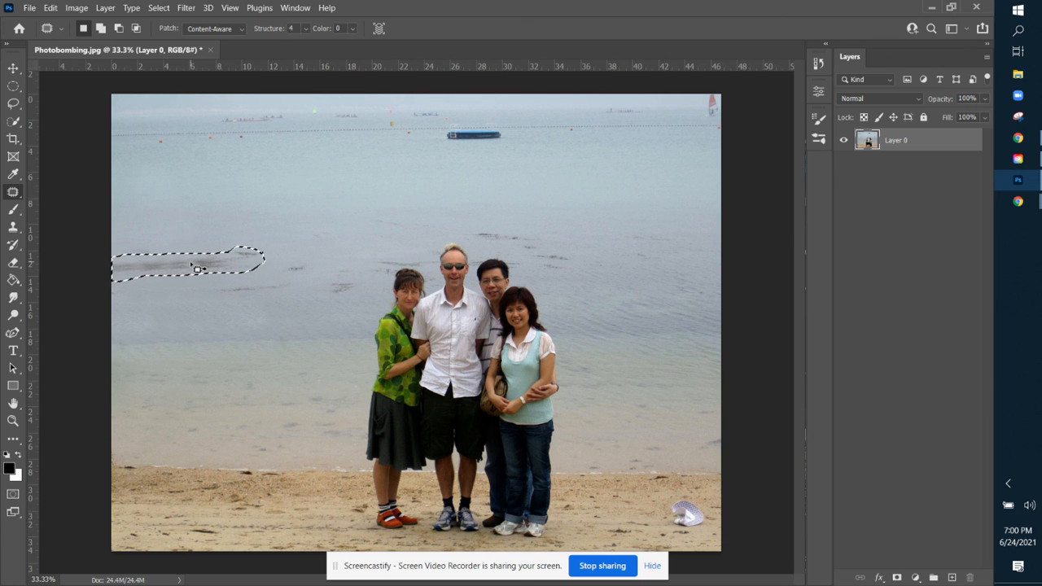
drag(199, 269, 187, 236)
click(159, 7)
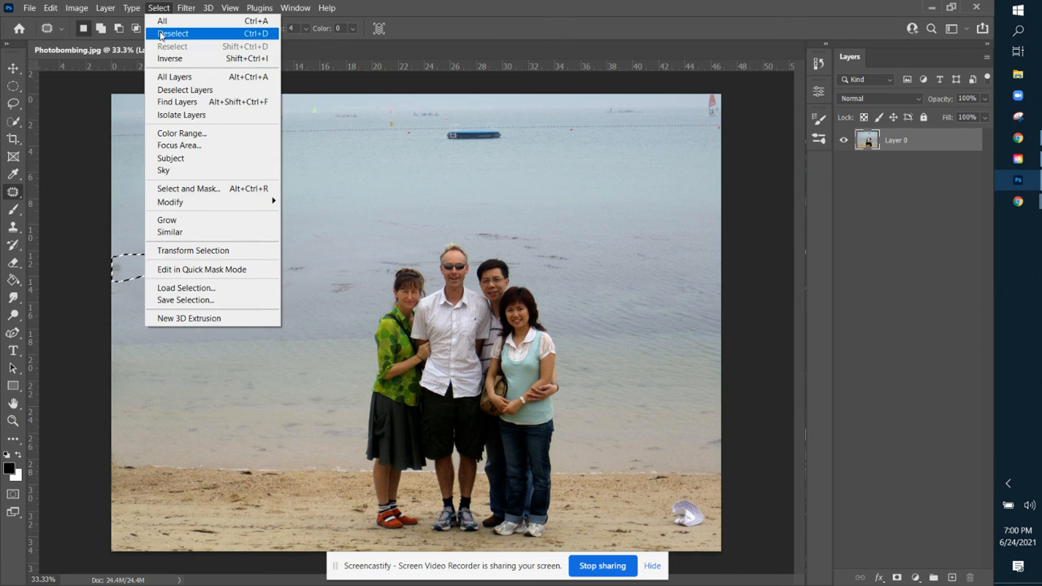
click(161, 34)
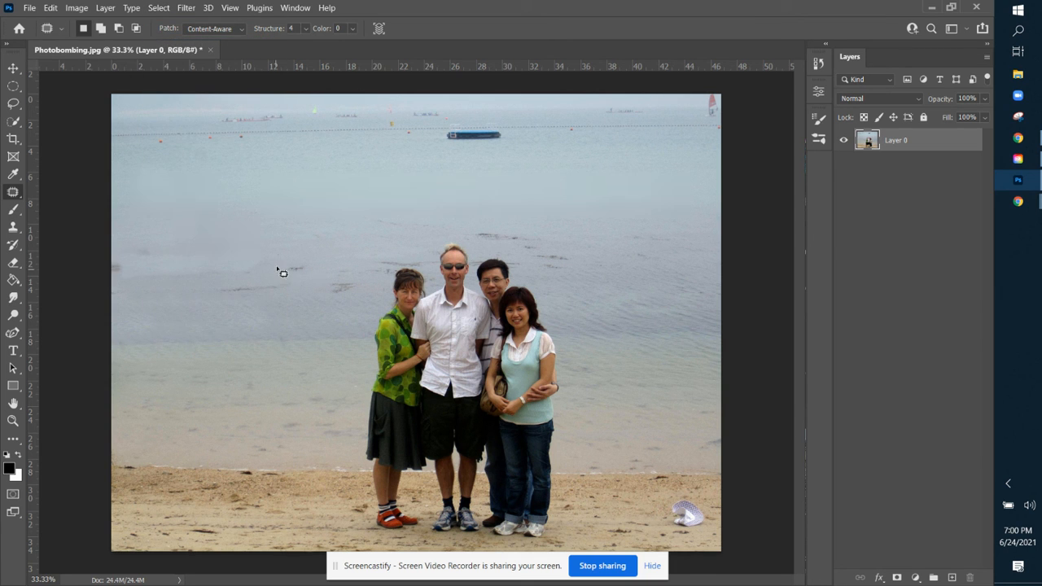
Undo the patch over the seaweed streak and clear the selection around it.
key(ctrl+z)
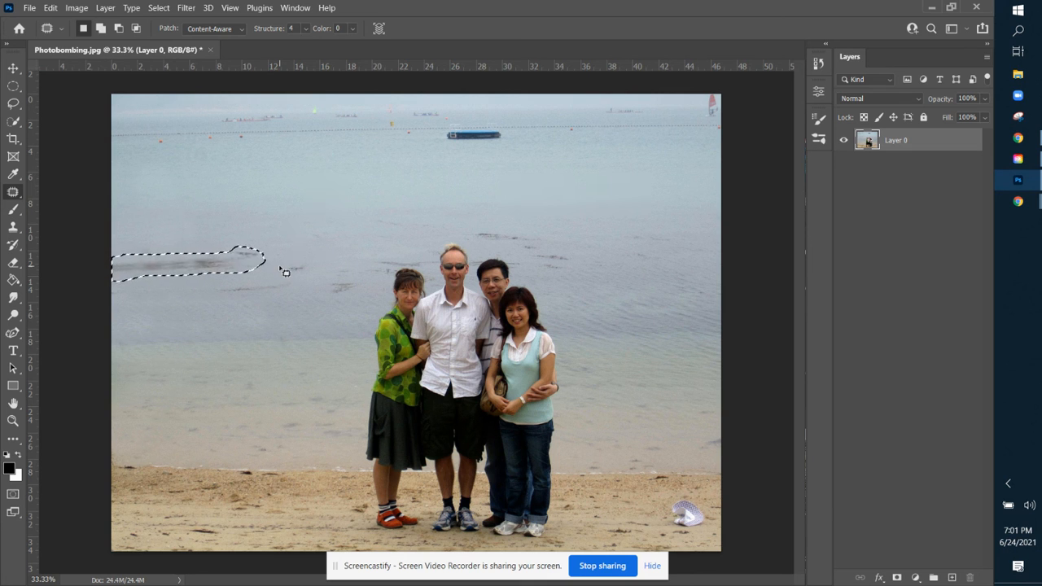
click(159, 7)
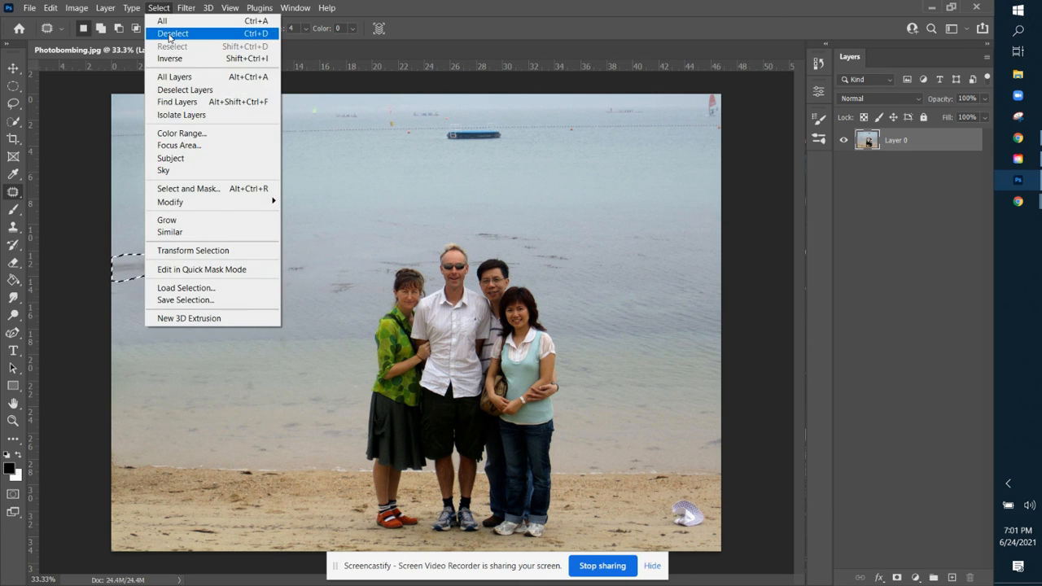
click(169, 34)
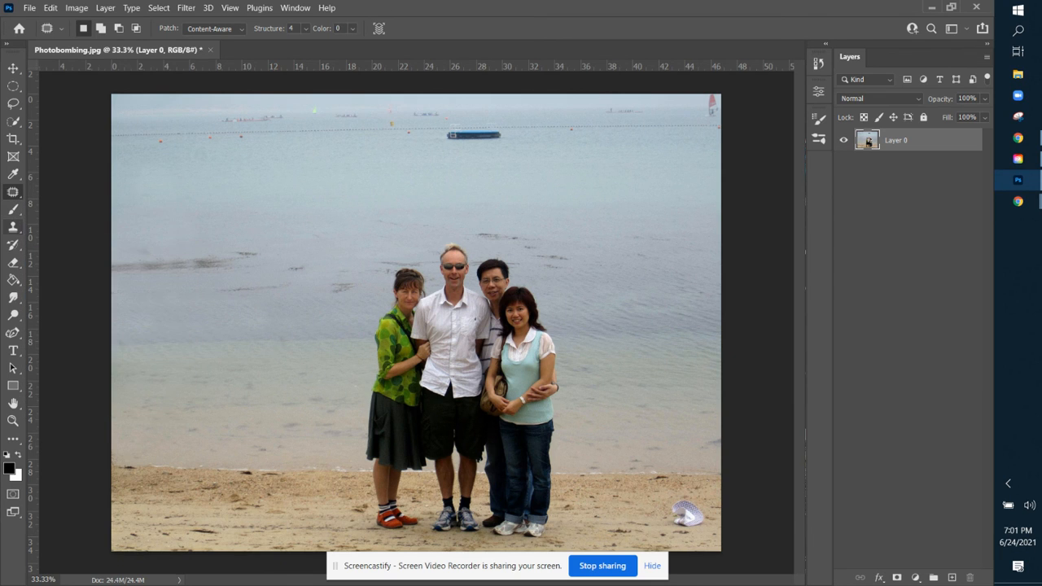
Sample bare sand beside the white hat with the Clone Stamp tool and clone it over the hat.
click(11, 227)
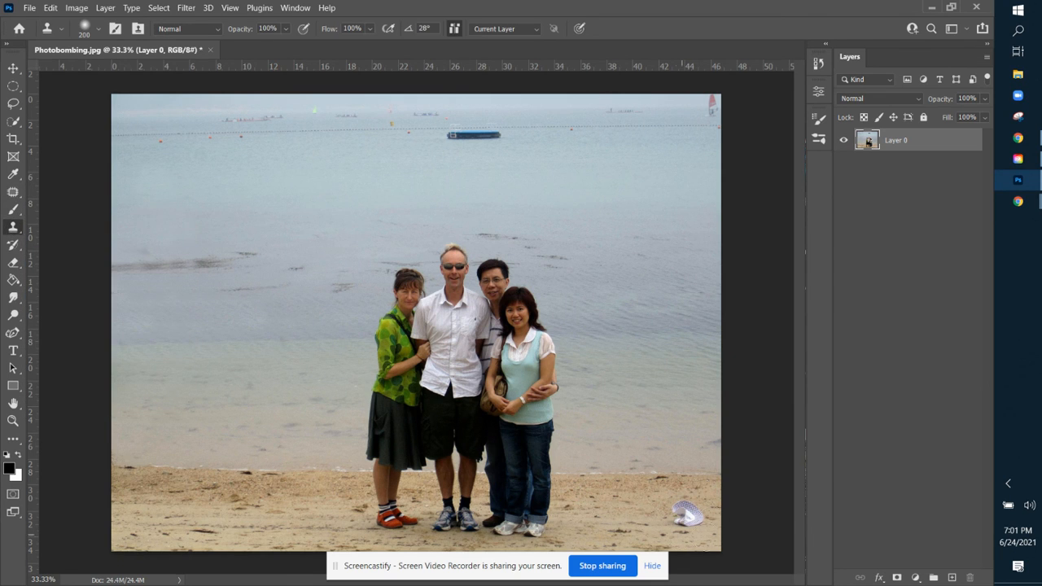
key(alt)
alt+click(604, 515)
drag(669, 515, 696, 517)
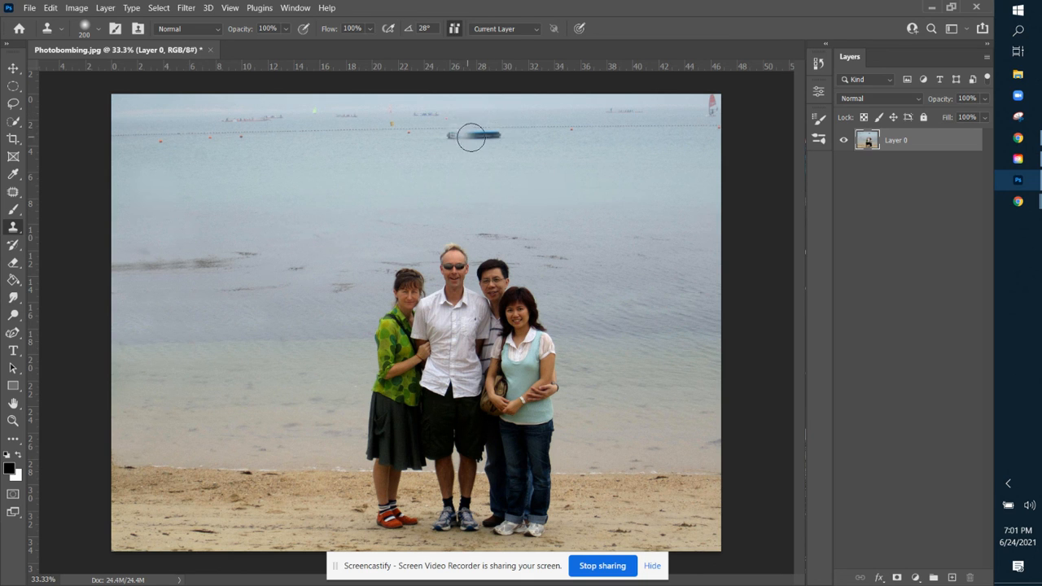
Undo the clone stroke on the blue raft, sample the buoy line to its right and clone rope and water over the whole raft.
key(ctrl+z)
alt+click(568, 128)
drag(535, 128, 454, 130)
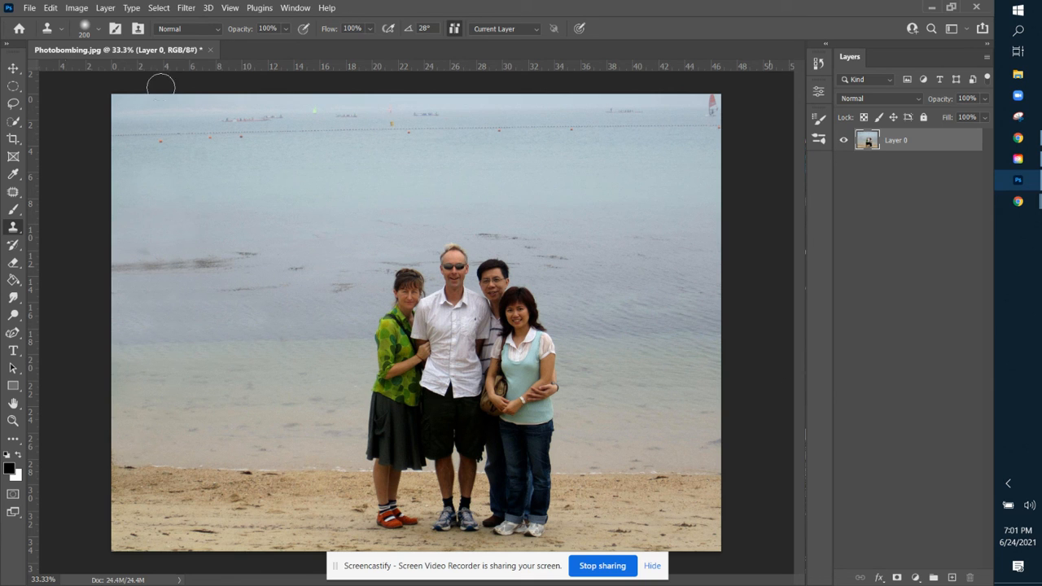